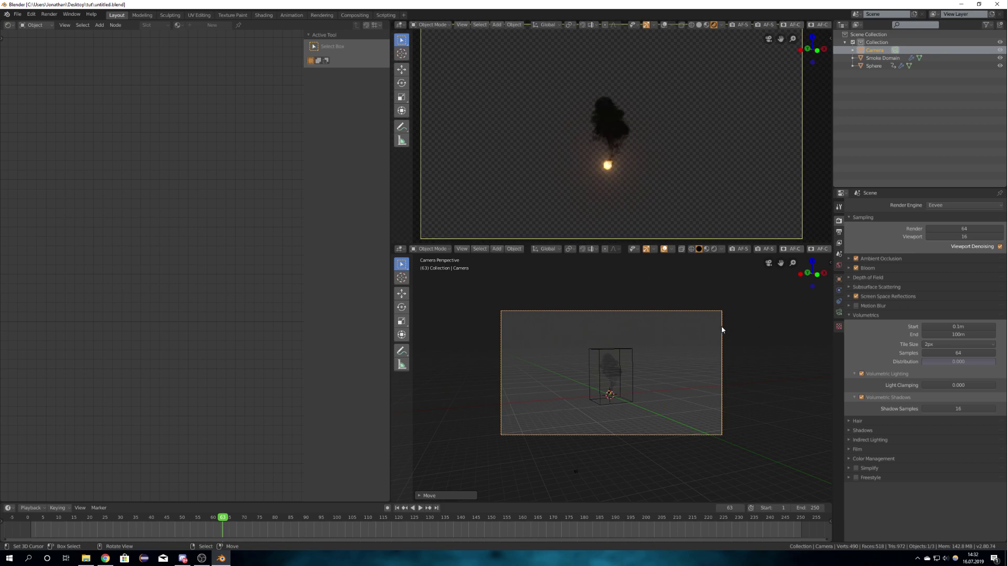
- Move the camera closer to the smoke along its local Z axis and save the file
key("g")
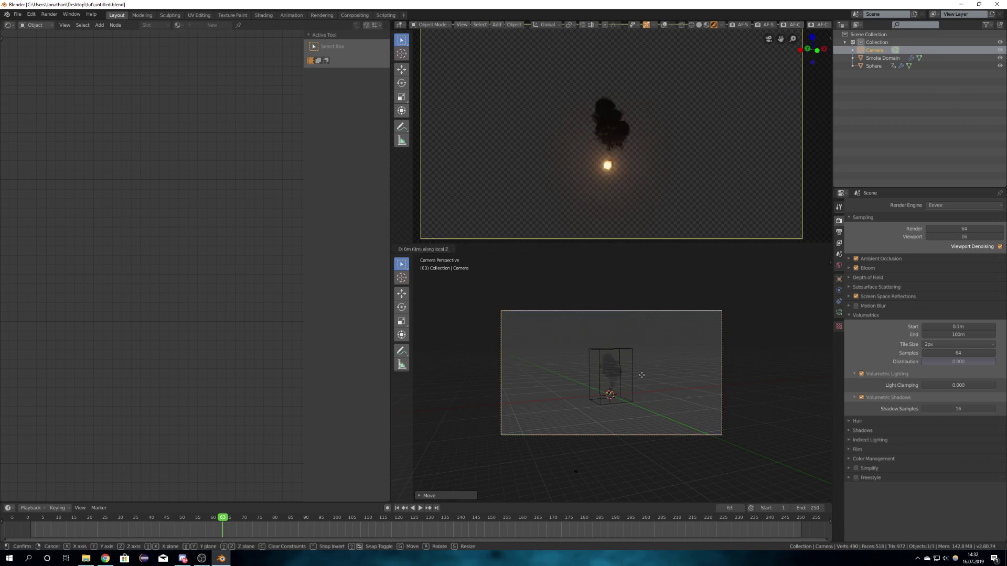
key("z")
key("z")
left_click(633, 490)
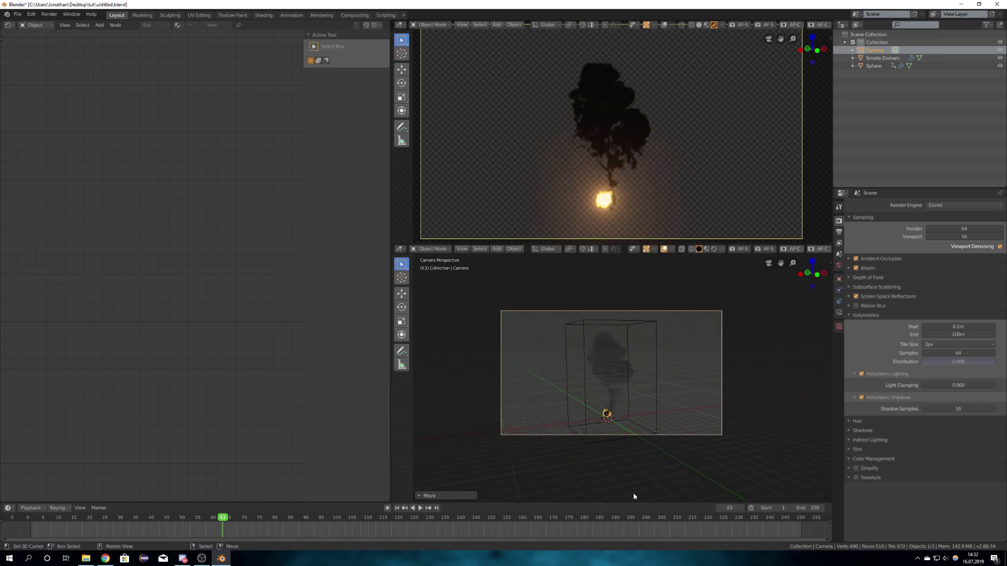
key("ctrl+s")
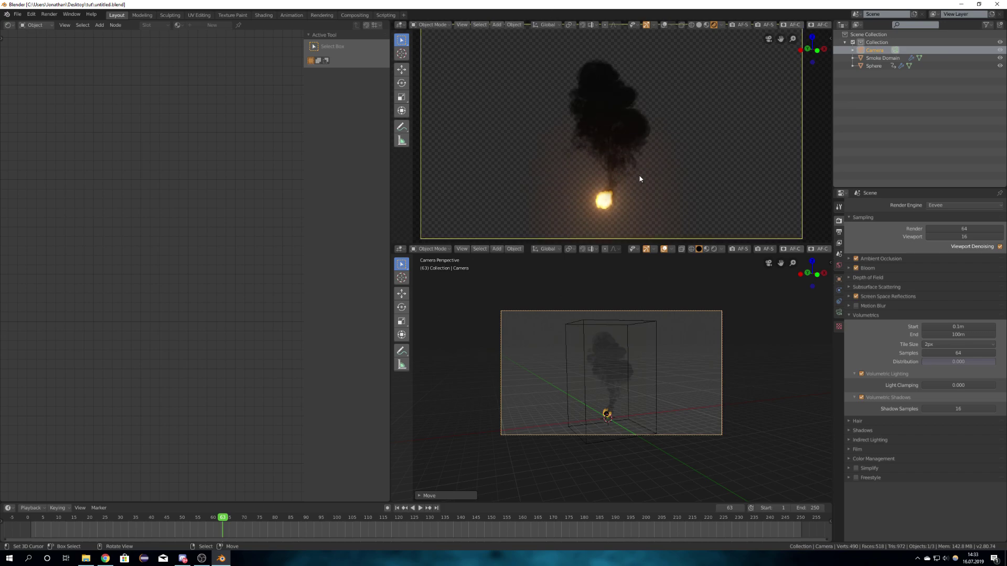
- Change the render engine from Eevee to Cycles and show the upper rendered preview through the camera
scroll(624, 177, "down", 2)
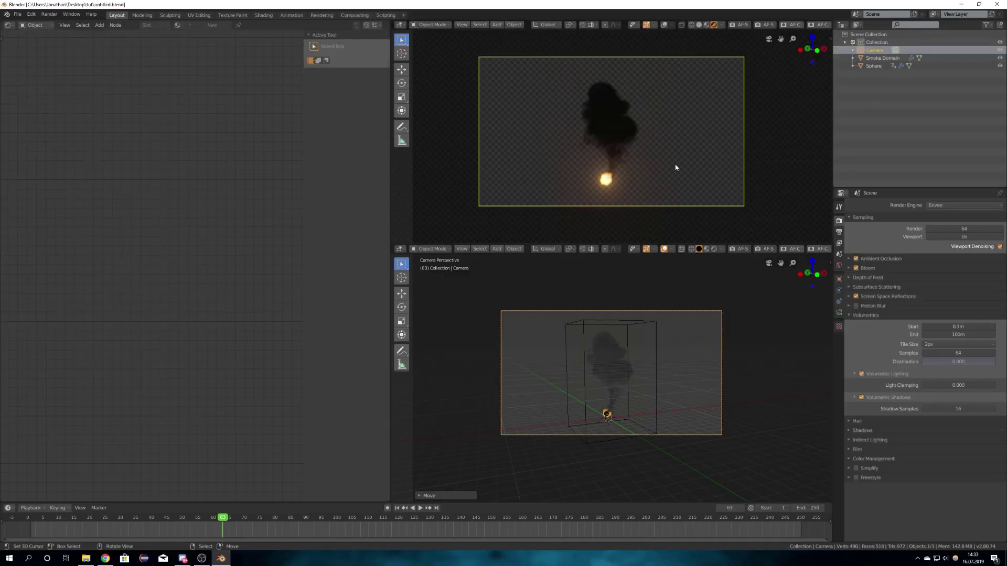
middle_click_drag(662, 157, 661, 184)
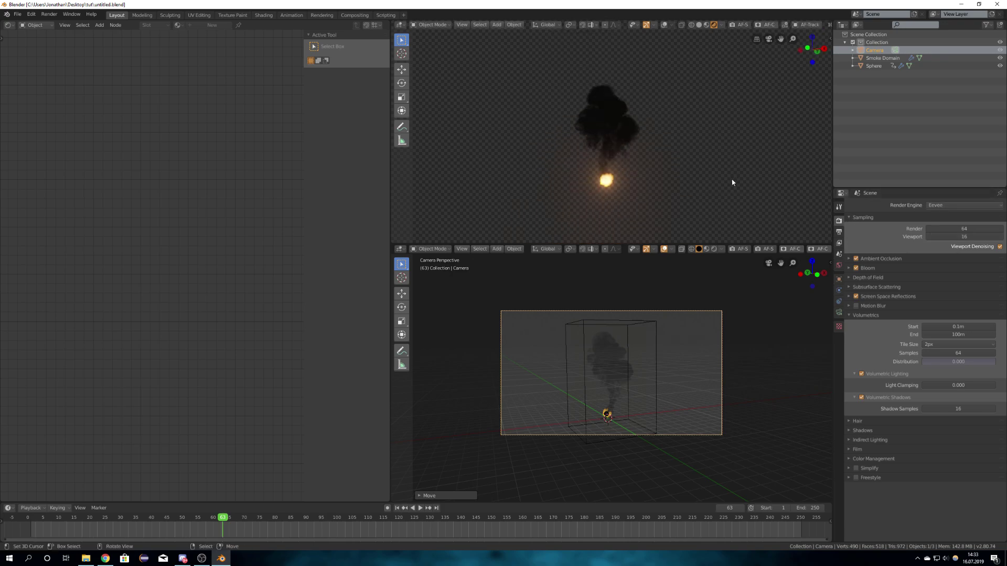
left_click(964, 205)
left_click(948, 231)
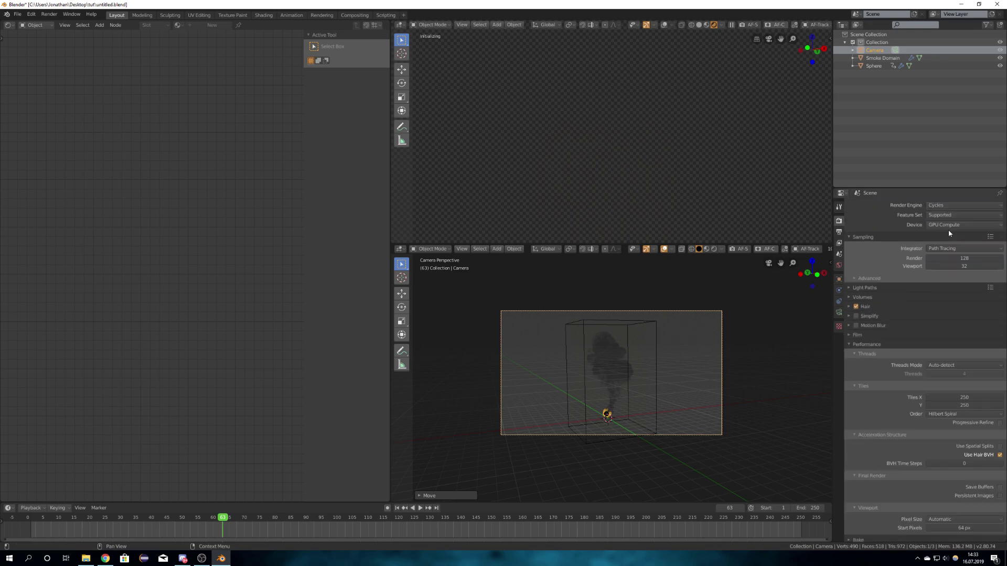
scroll(615, 149, "up", 5)
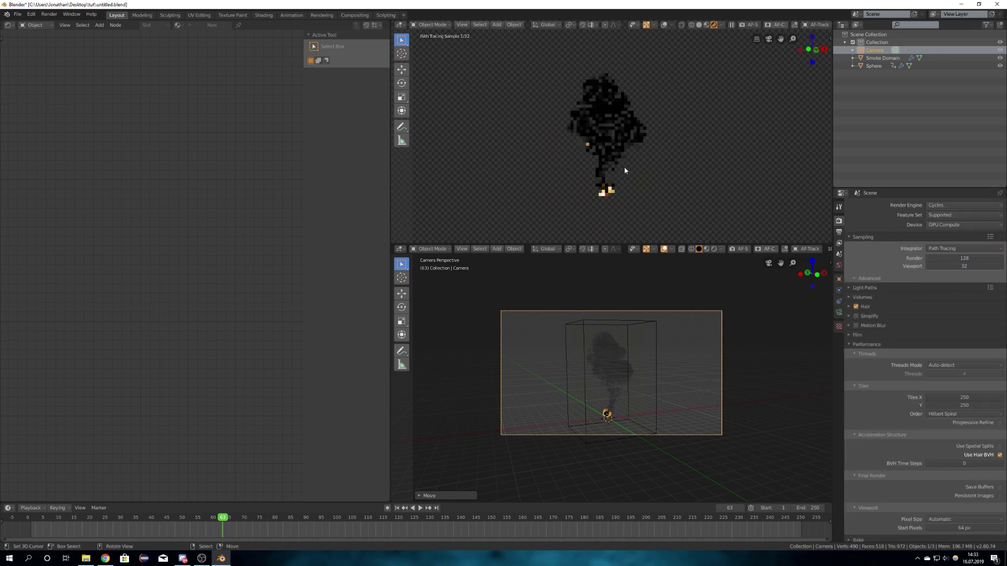
key("KP_0")
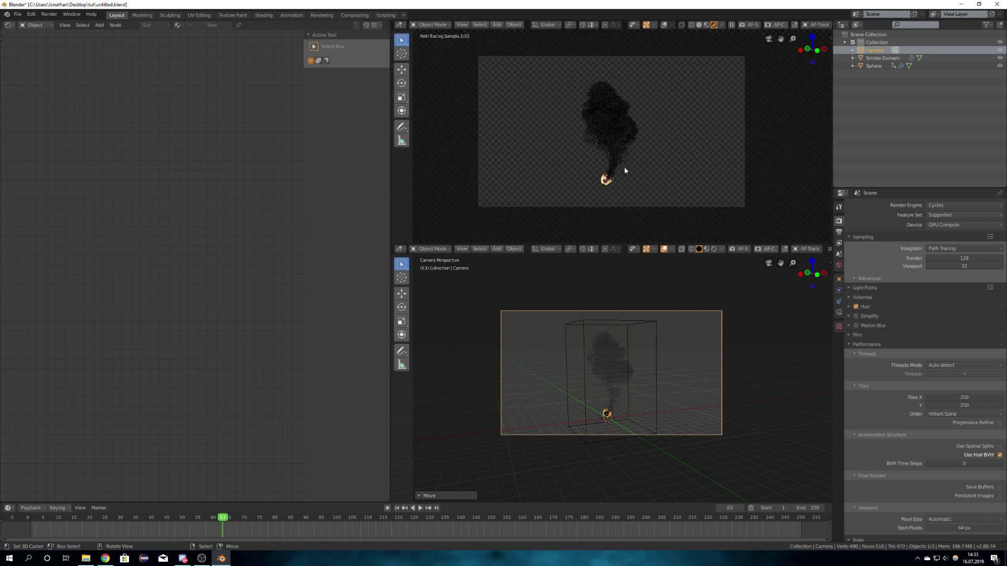
- Go to frame 48, inspect the fire and smoke up close in the rendered preview, and save the file
left_click(176, 531)
middle_click_drag(625, 210, 602, 205)
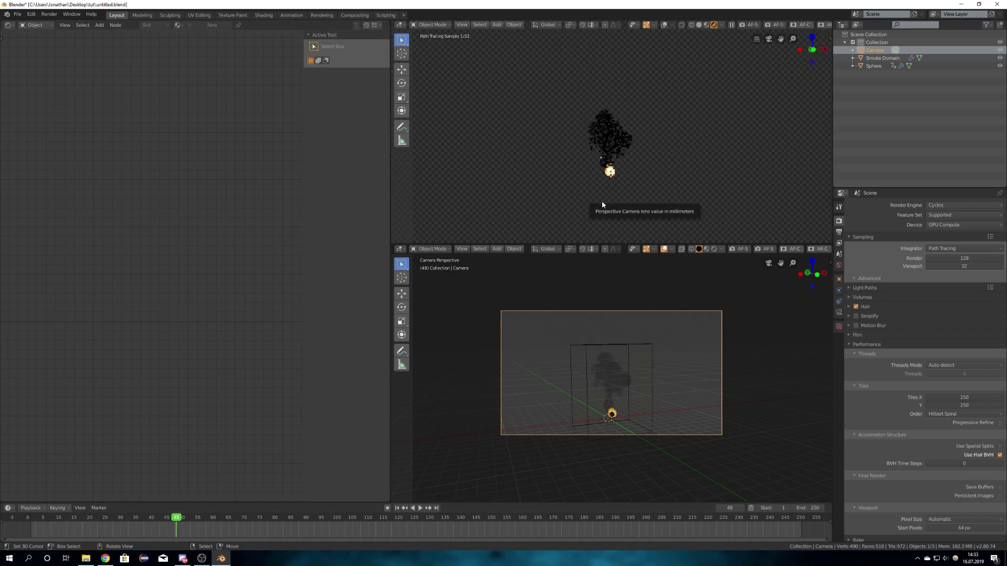
scroll(602, 205, "up", 3)
scroll(620, 144, "up", 2)
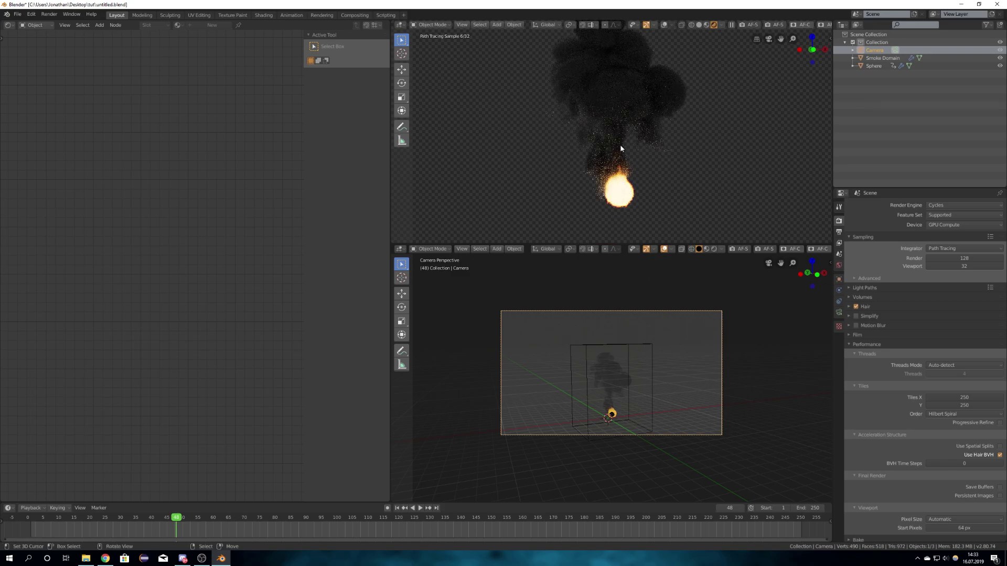
key("ctrl+s")
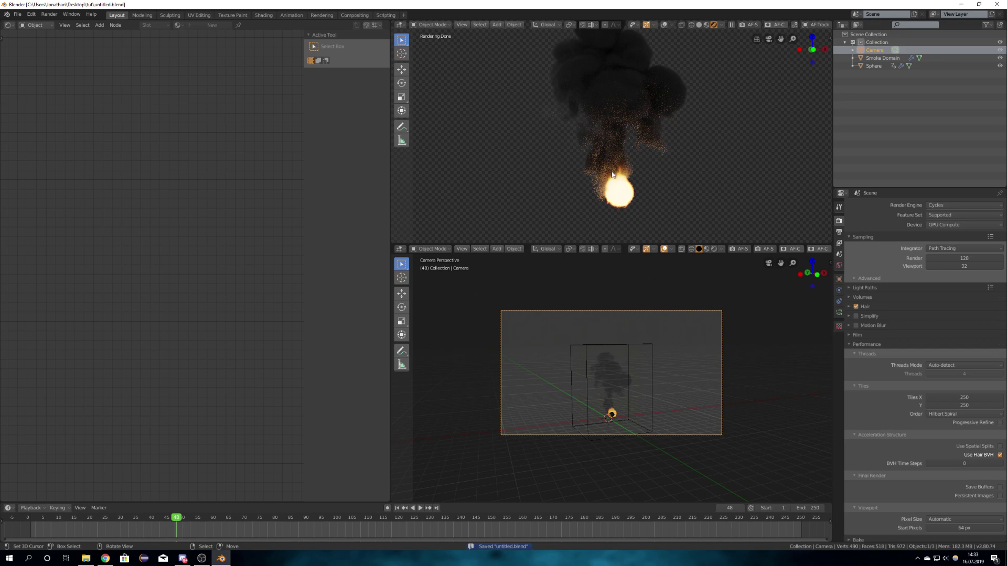
- Switch the upper viewport to solid shading and select the sphere that emits the fire
key("z")
left_click(687, 187)
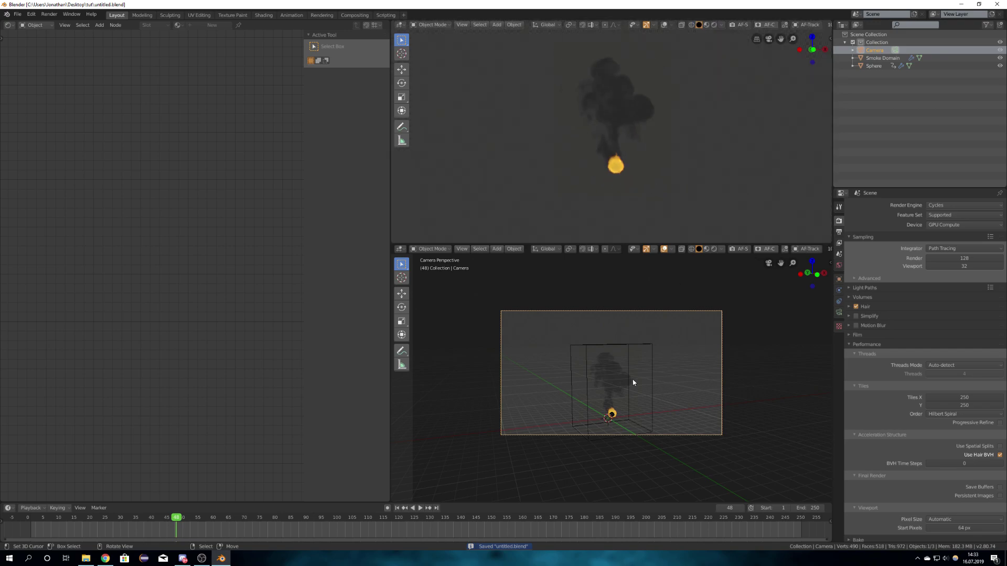
middle_click_drag(625, 382, 615, 318)
left_click(614, 317)
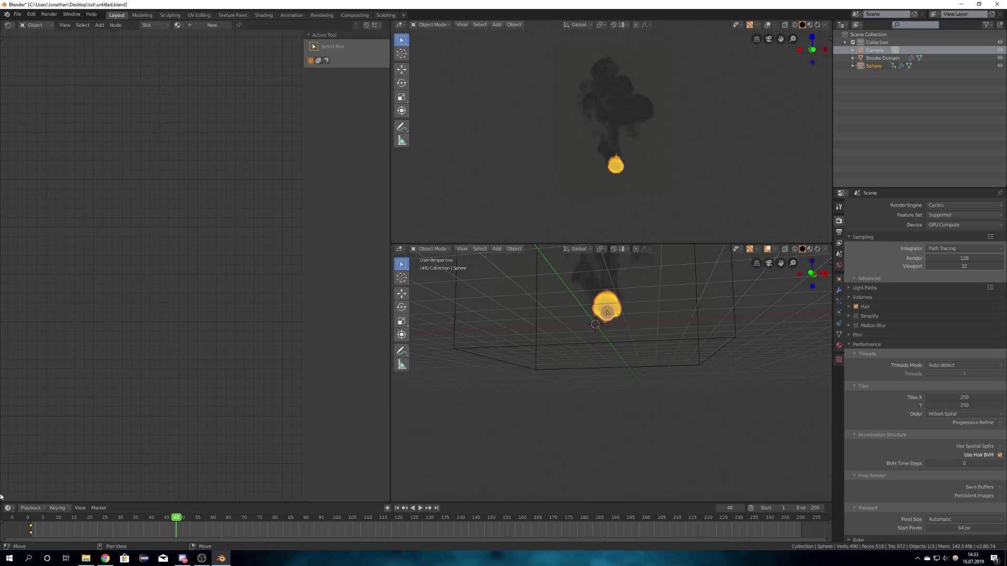
- Split the node editor area, turn the new lower area into a Graph Editor, and show the sphere's F-curve modifiers
left_click_drag(1, 500, 4, 287)
left_click(9, 289)
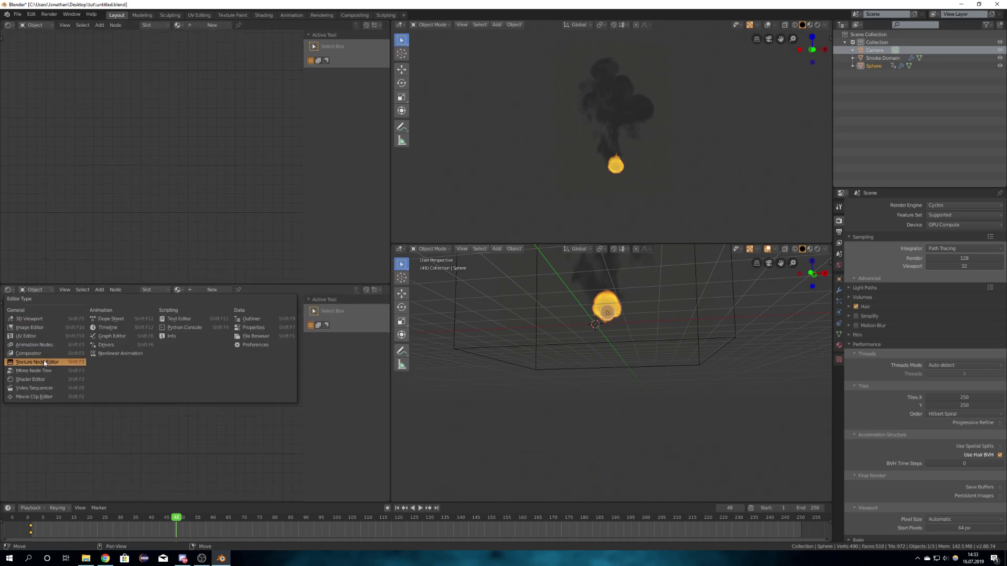
left_click(121, 336)
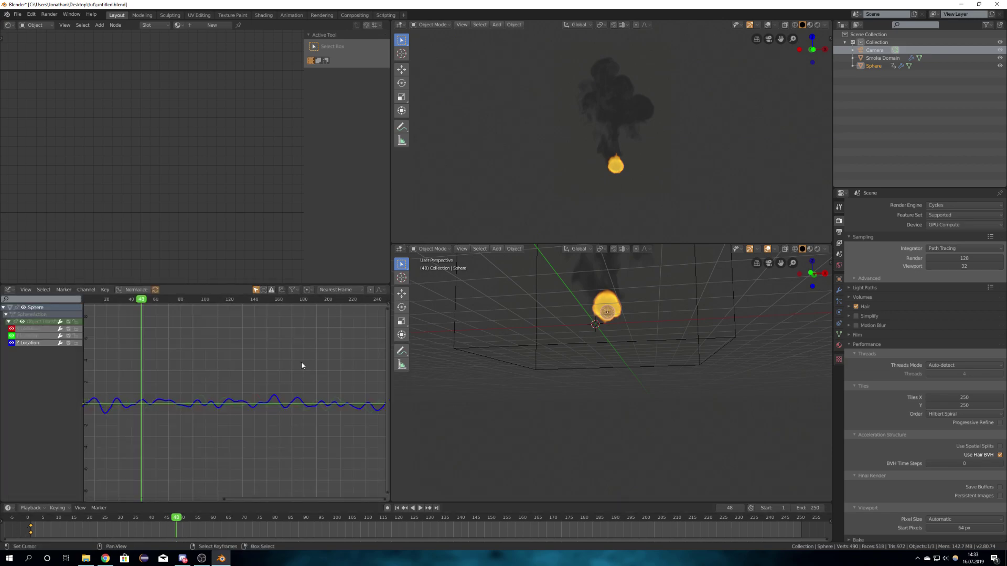
key("n")
left_click(386, 333)
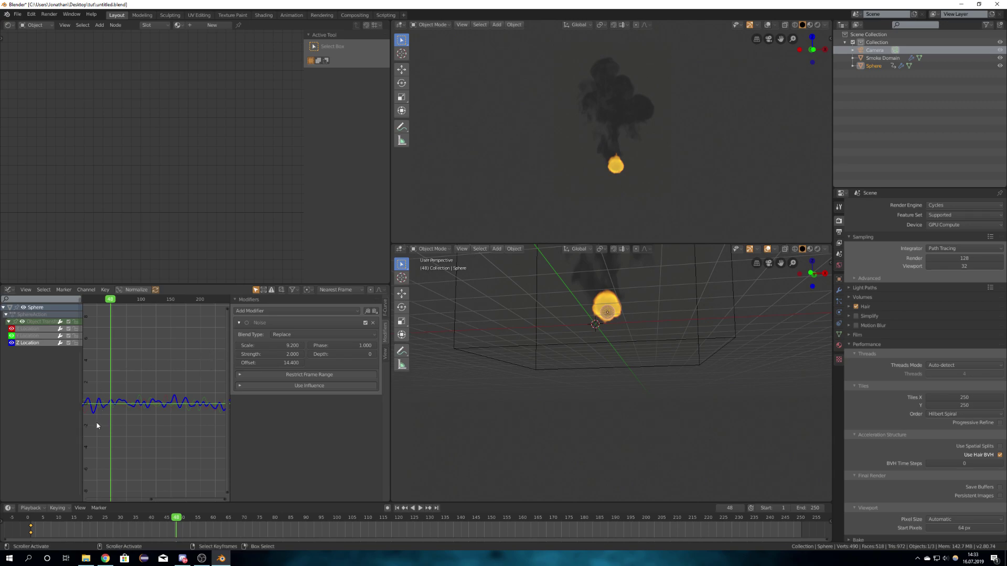
- Return to frame 1 and examine the noise modifiers on the sphere's X, Y and Z Location channels
left_click(397, 508)
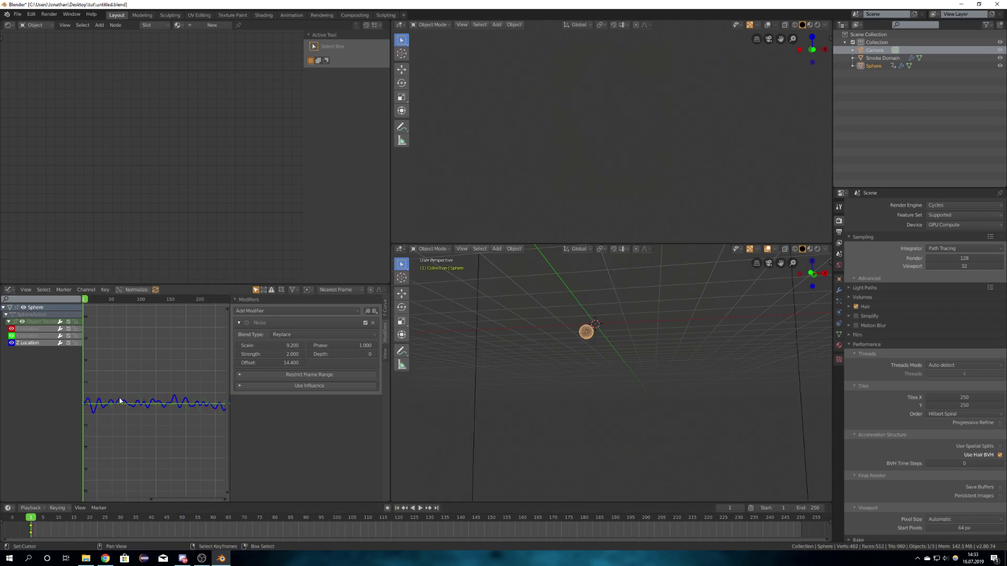
left_click(32, 336)
left_click(29, 329)
left_click(30, 342)
- Play the animation to watch the sphere's noisy motion up close, and rewind to frame 1
key("space")
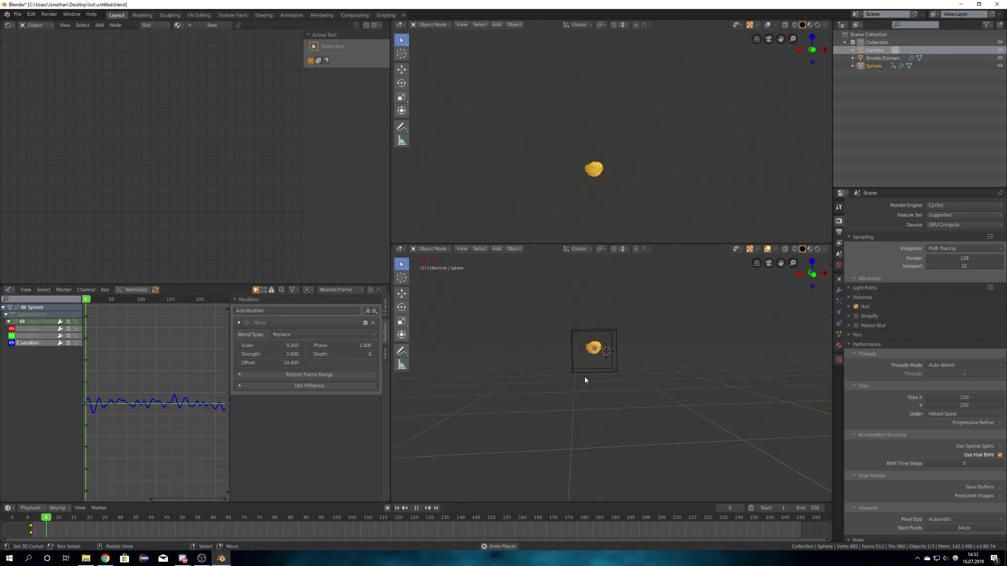
scroll(590, 362, "up", 5)
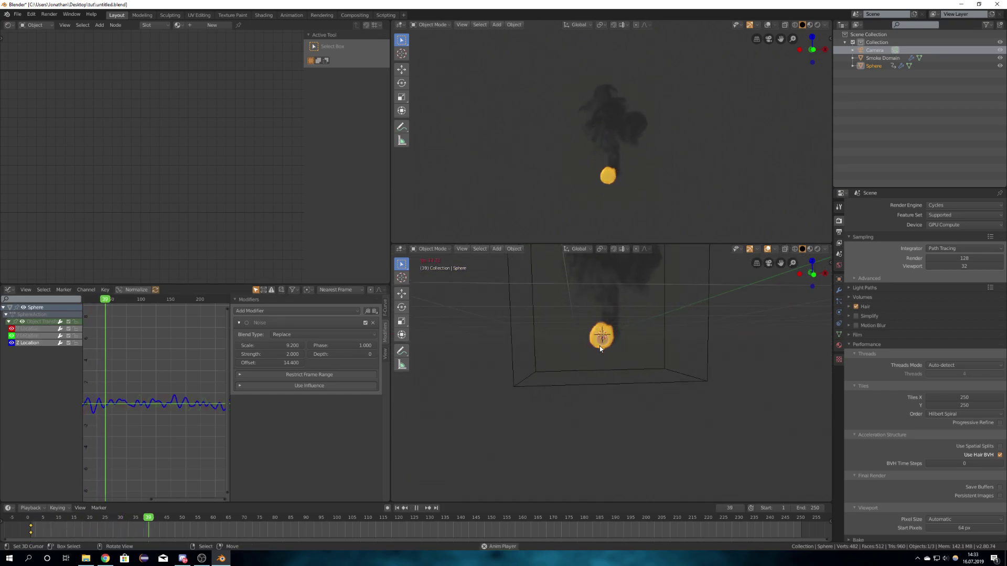
key("space")
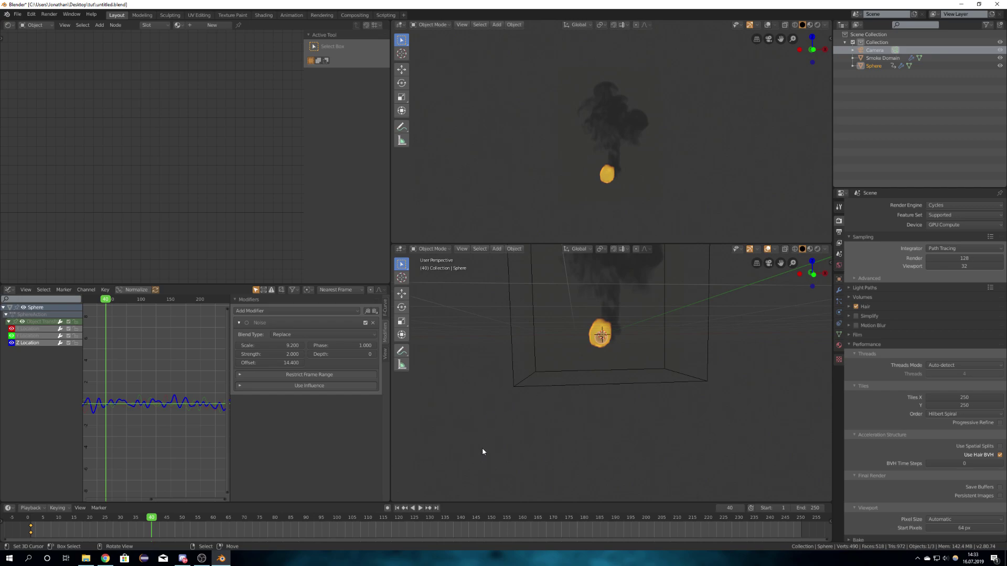
left_click(397, 507)
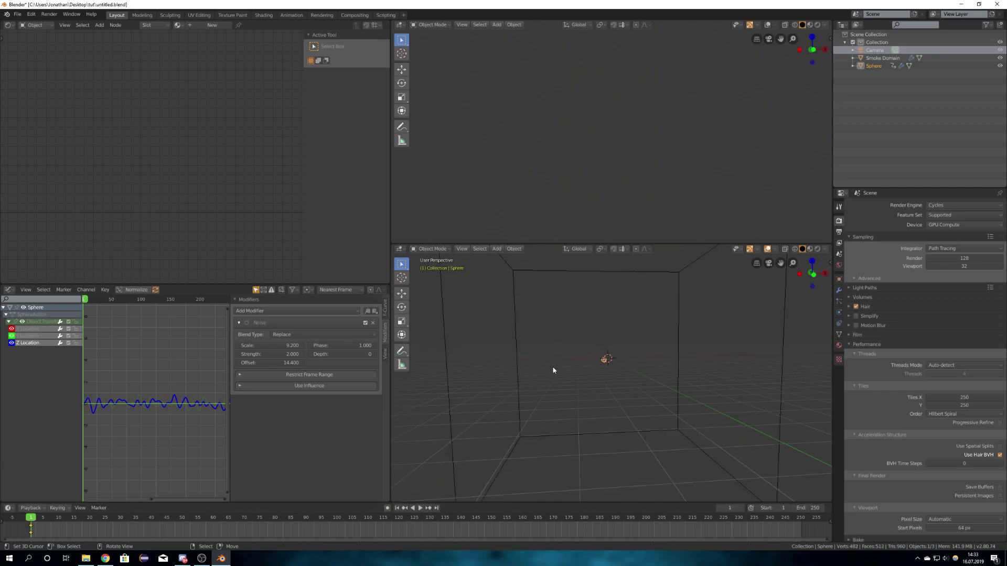
- Select the smoke domain and review its smoke physics settings, including Adaptive Domain, Cache and High Resolution
scroll(583, 372, "down", 4)
left_click(596, 341)
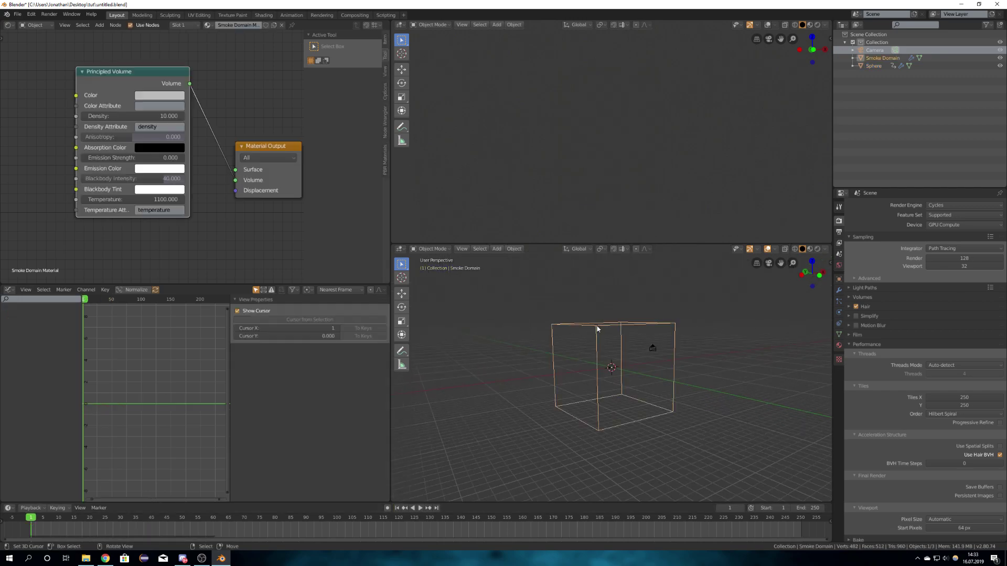
left_click(839, 345)
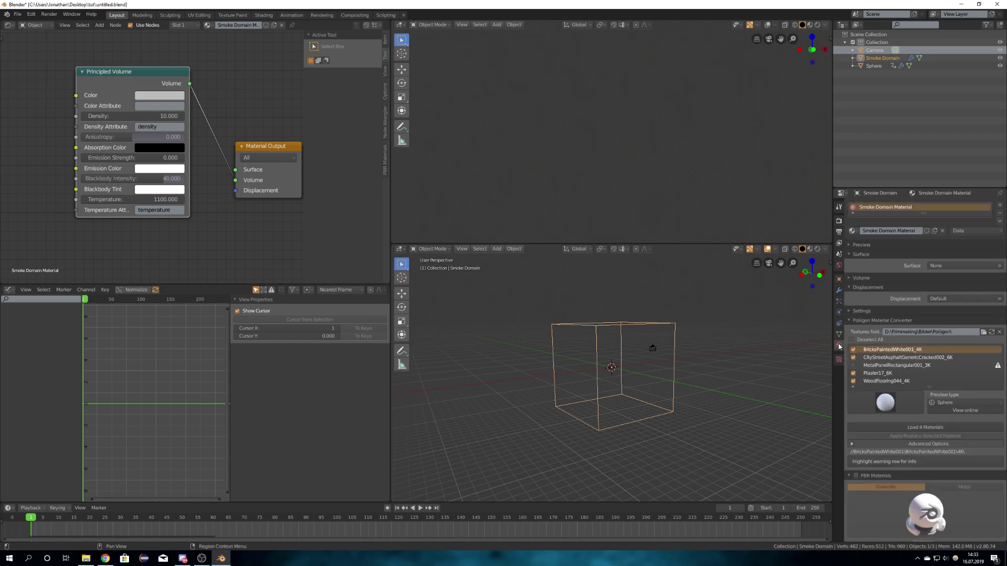
left_click(839, 312)
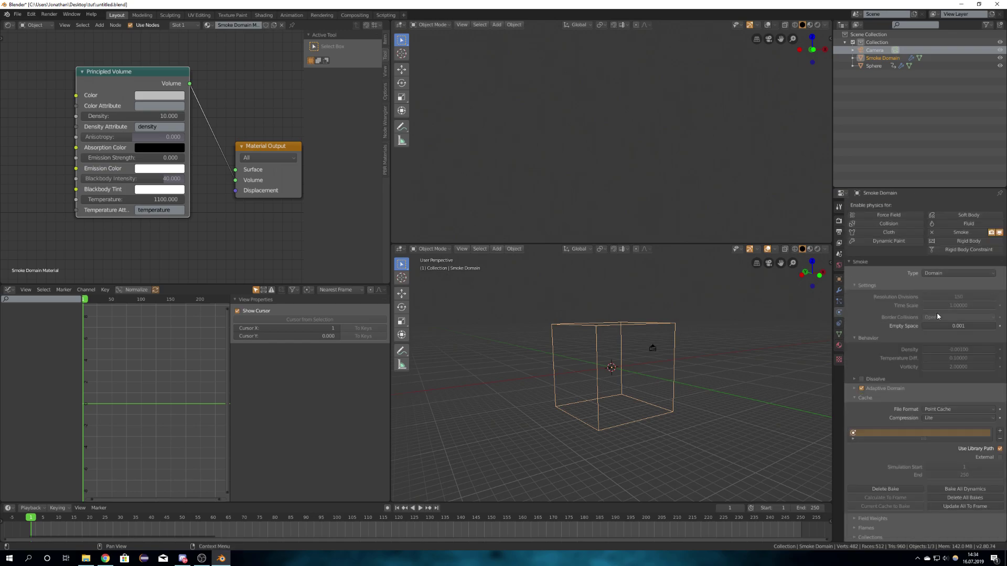
scroll(952, 295, "down", 3)
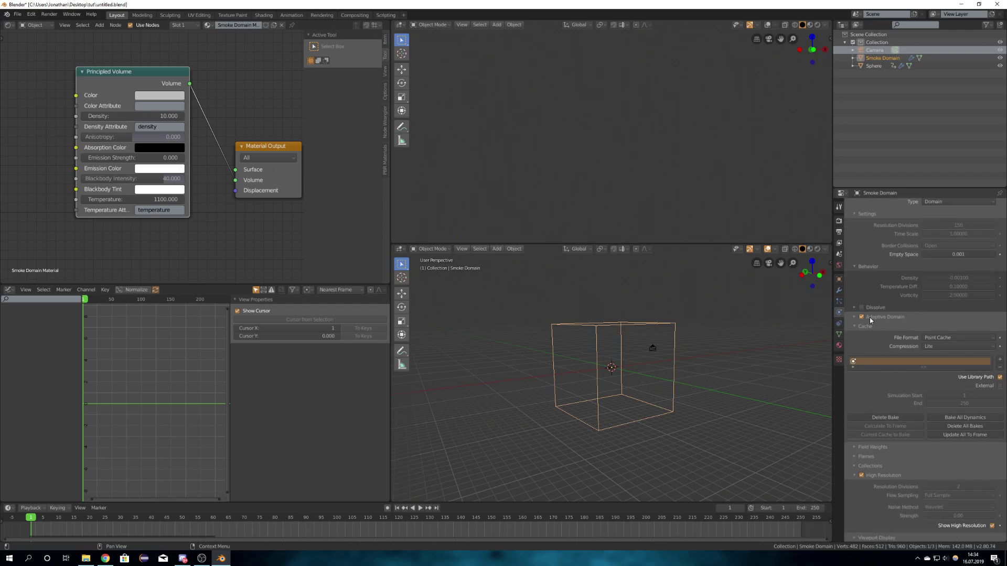
scroll(611, 359, "up", 5)
- Select the sphere to review its smoke flow settings, and play back the simulation
left_click(609, 360)
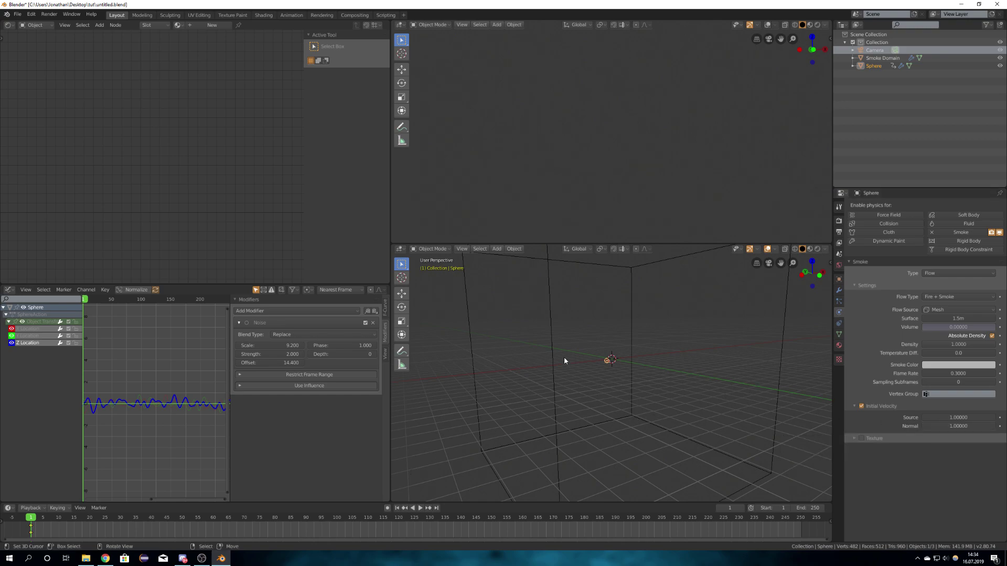
scroll(564, 361, "down", 6)
key("space")
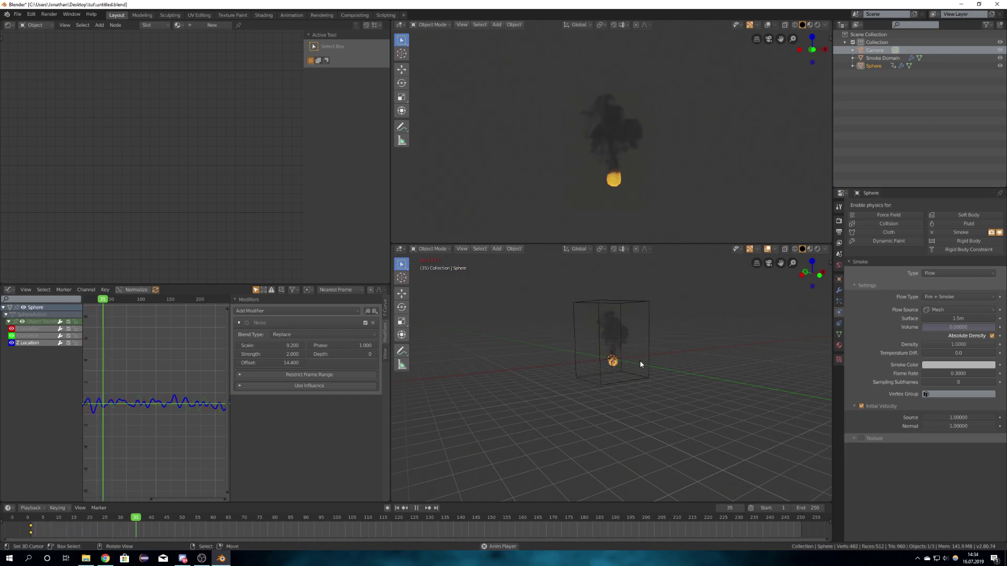
key("KP_1")
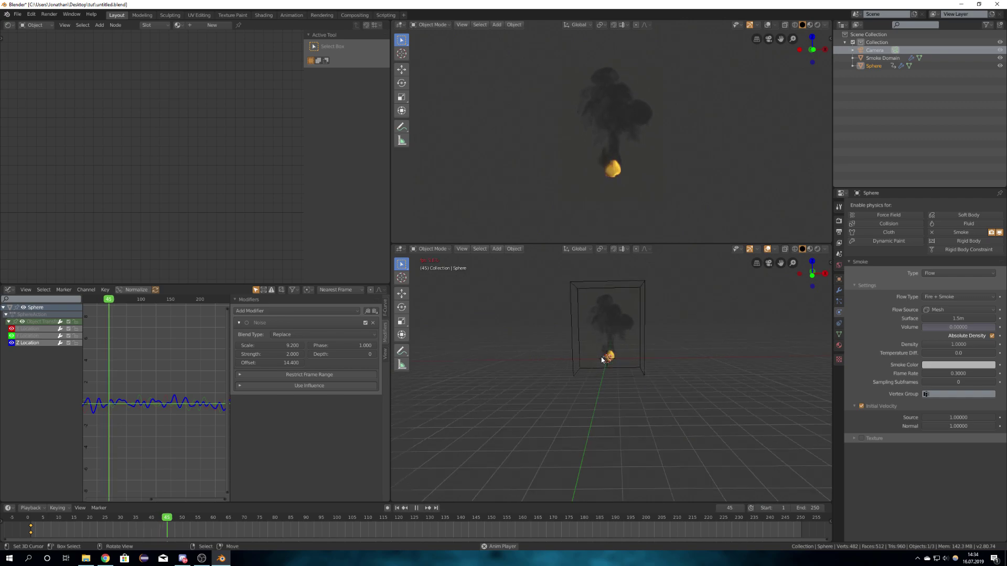
key("space")
- Select the smoke domain, advance the playback to frame 56, and examine the material's Principled Volume node
left_click(647, 338)
key("space")
key("space")
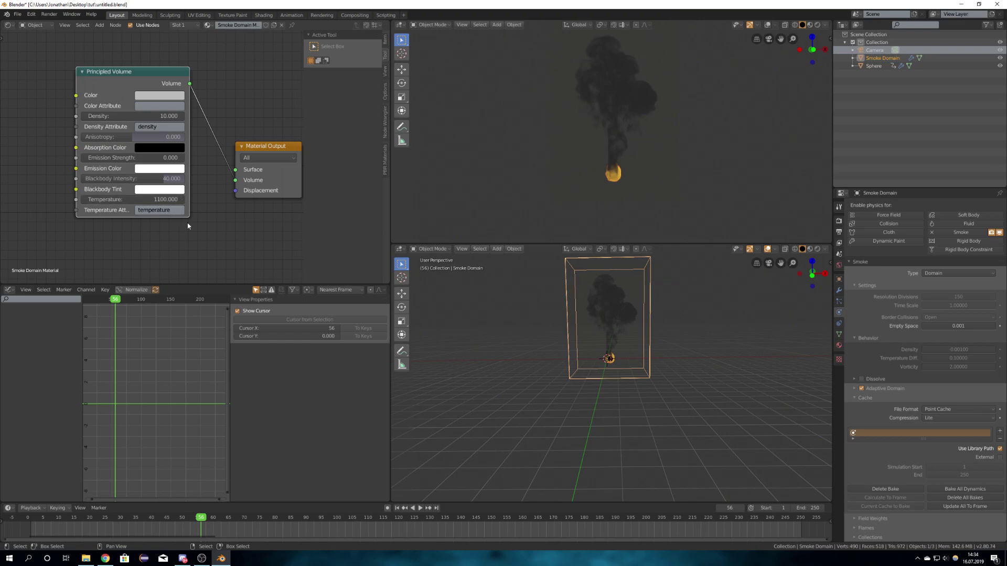
scroll(150, 123, "up", 3)
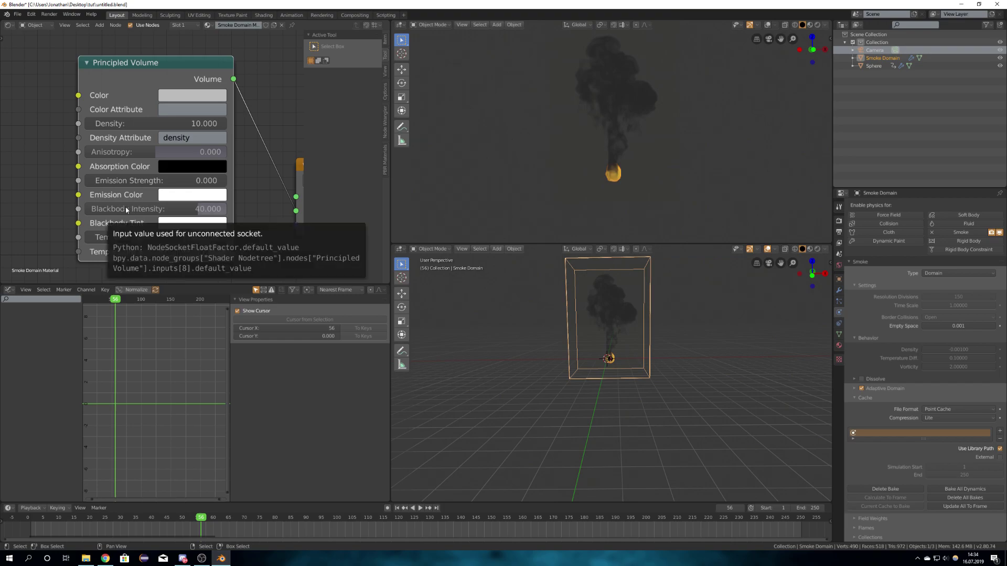
- Switch the upper viewport to rendered shading and view the burning smoke through the camera
key("z")
left_click(610, 98)
scroll(630, 155, "up", 4)
scroll(628, 159, "up", 2)
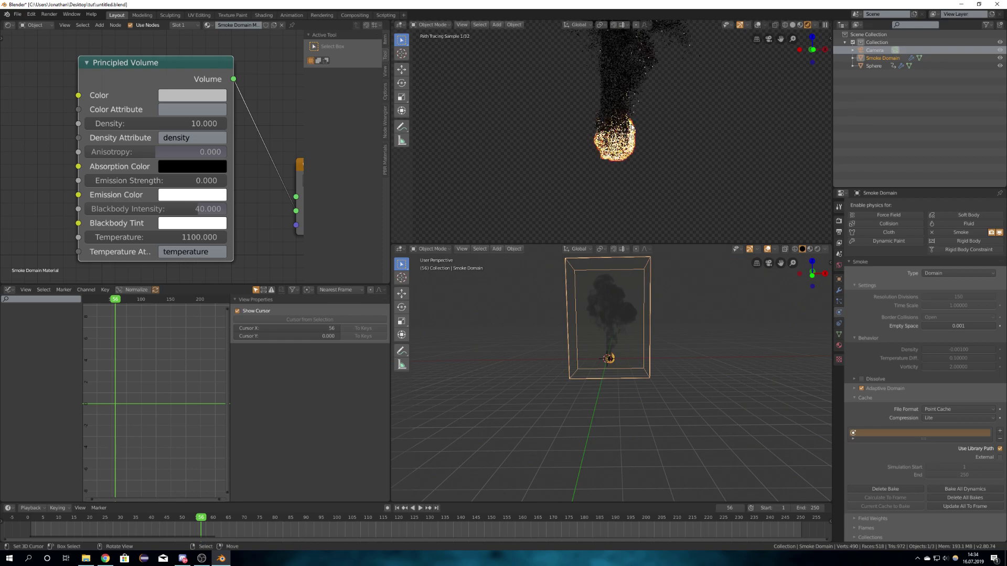
key("KP_0")
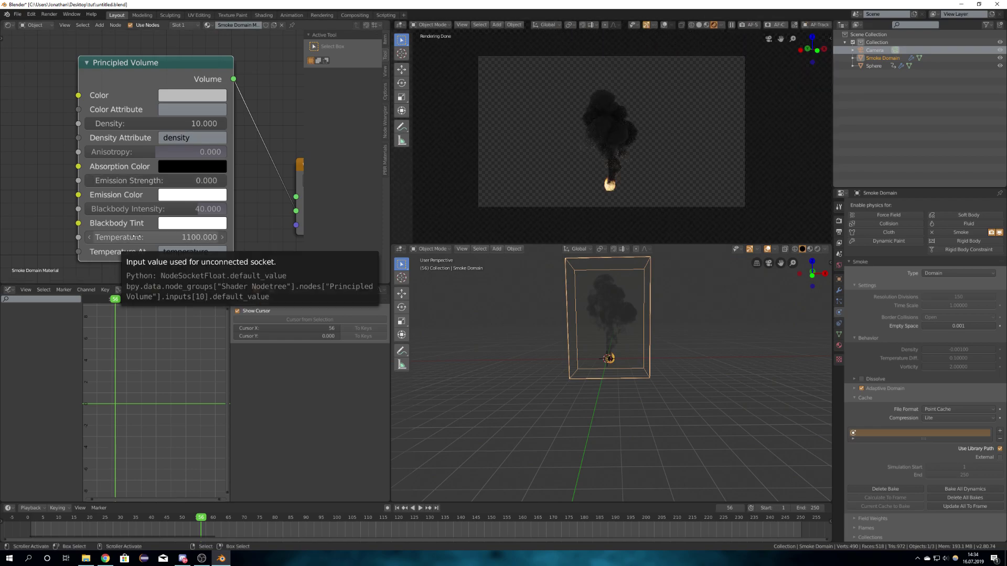
key("KP_0")
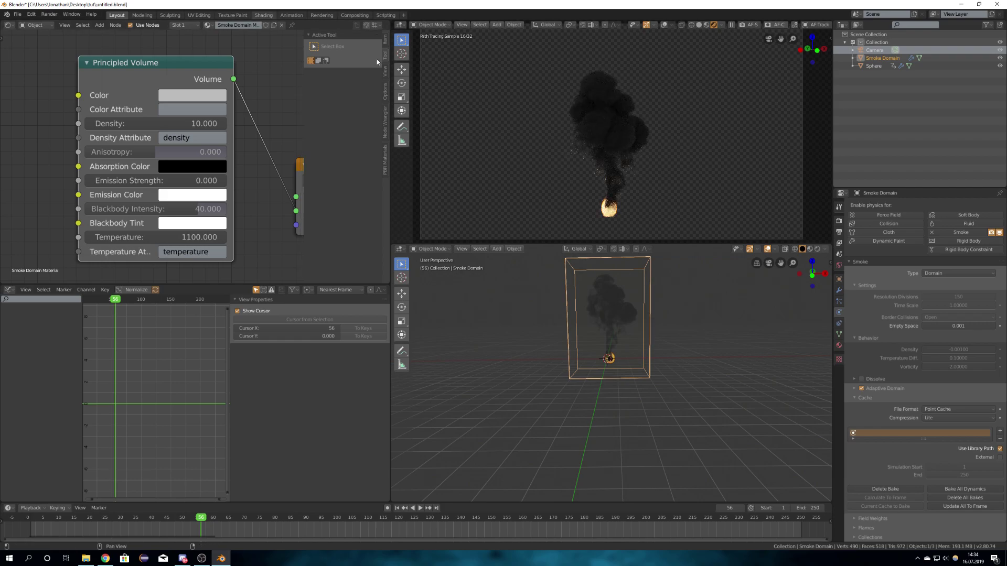
- Save the file and inspect the smoke domain from an angle and the rendered smoke close up
key("ctrl+s")
key("KP_0")
middle_click_drag(608, 312, 592, 367)
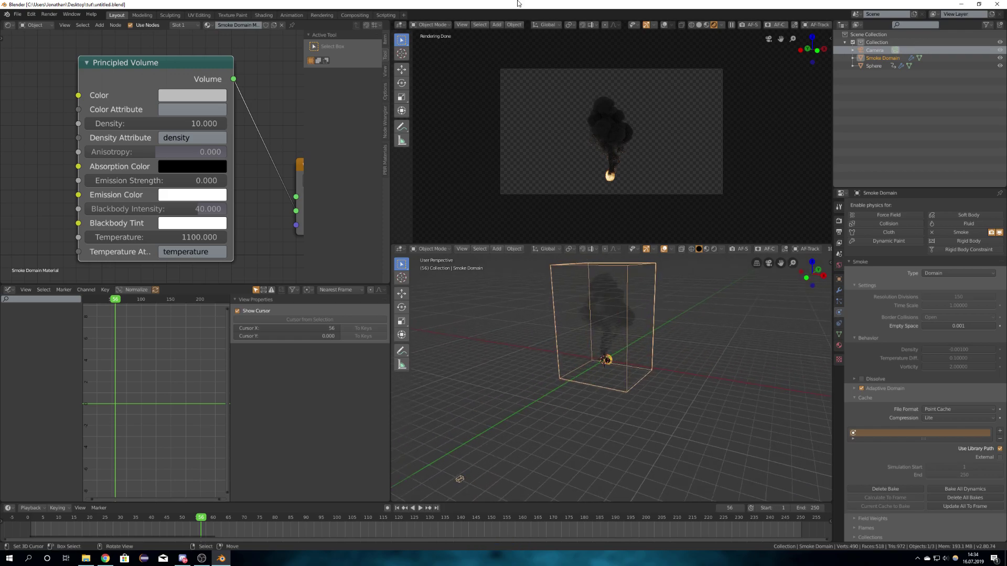
scroll(603, 122, "up", 4)
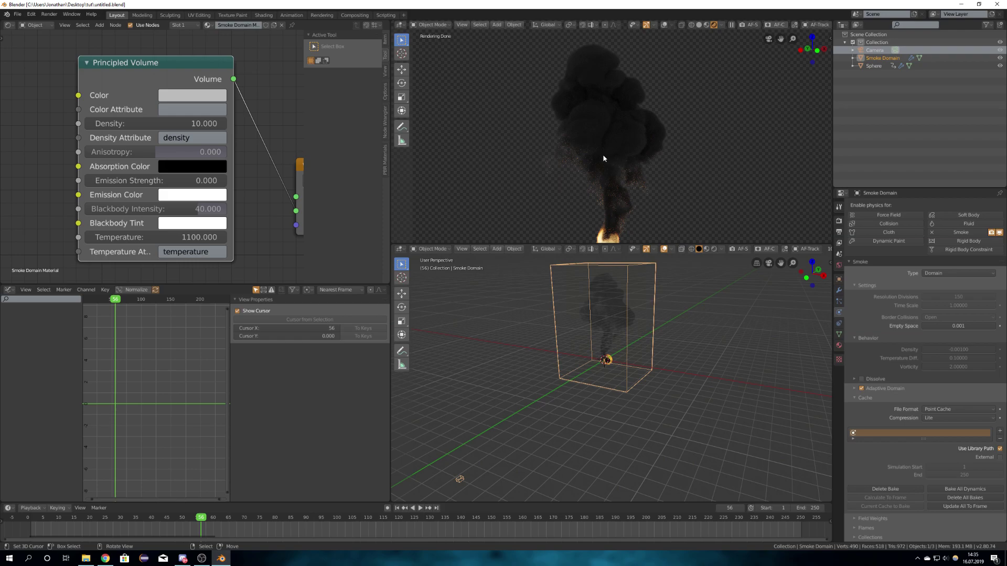
- Render frame 56 through the camera and inspect the smoke plume as the tiles are processed
scroll(610, 166, "down", 4)
key("F12")
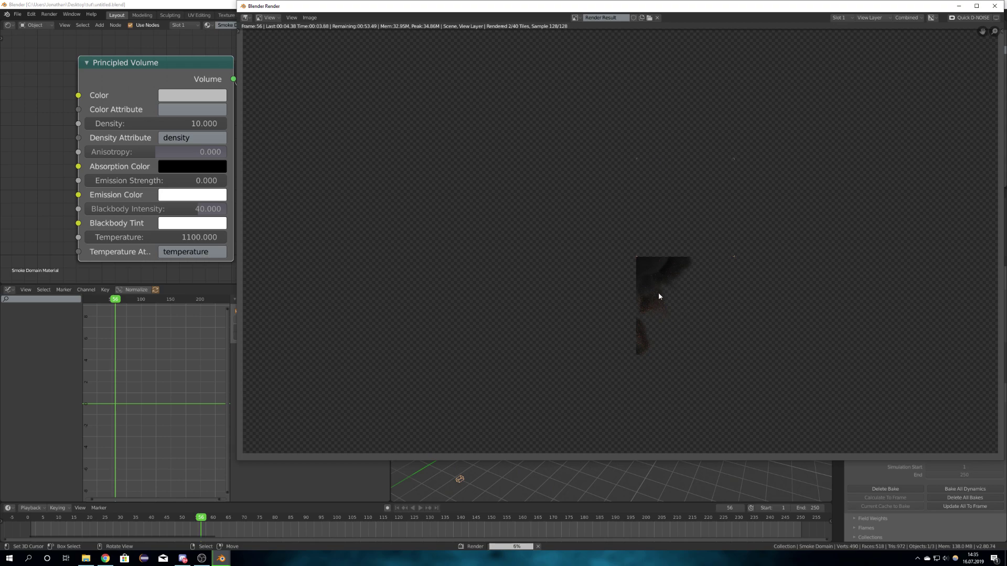
scroll(658, 296, "up", 5)
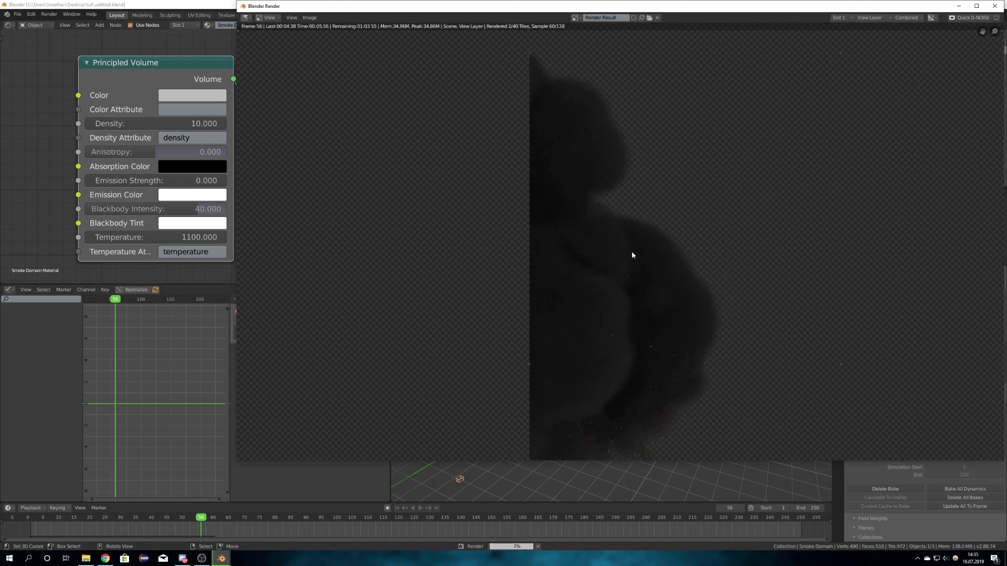
scroll(631, 251, "down", 4)
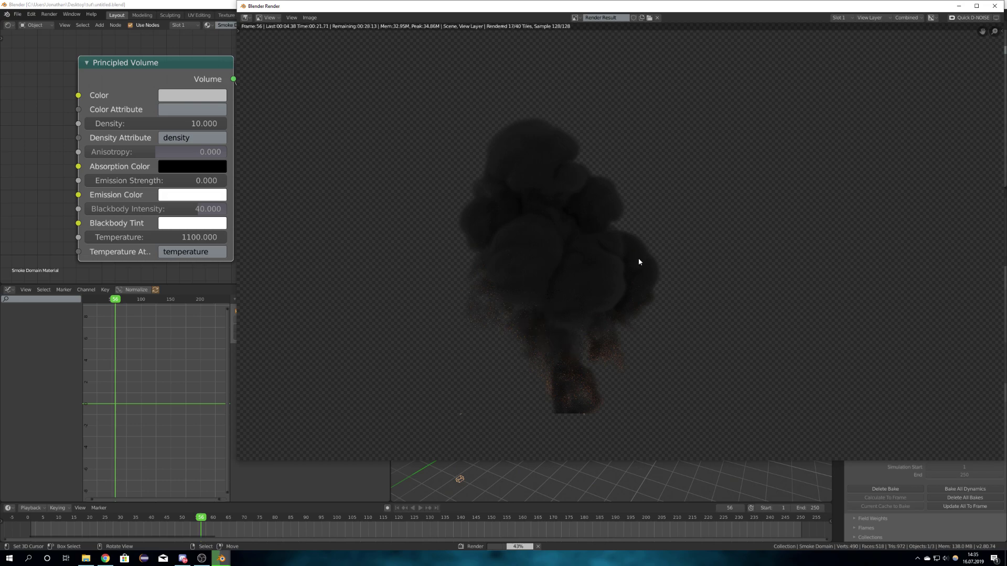
scroll(638, 258, "down", 1)
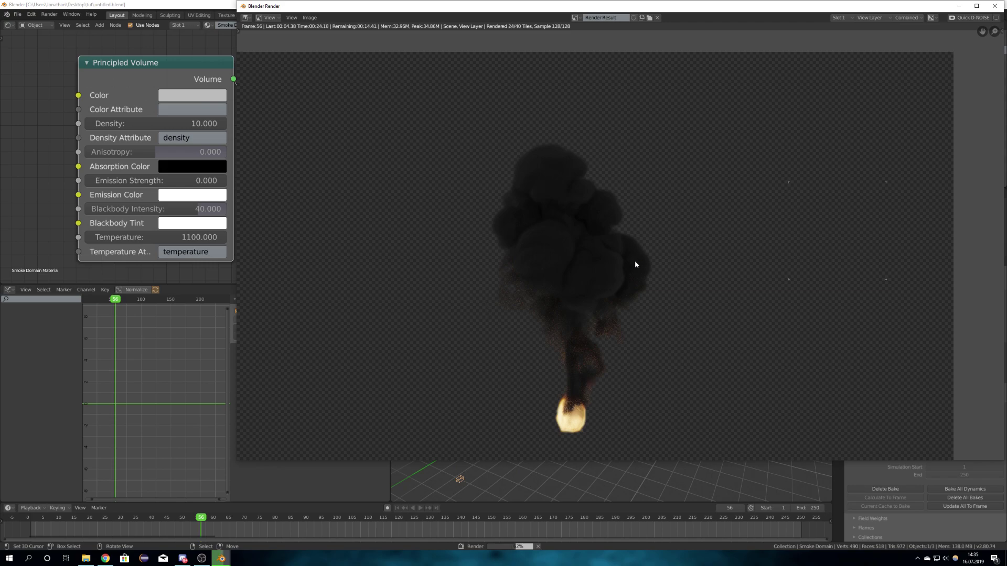
- Examine the rendered smoke and flame up close and in the full frame
scroll(636, 310, "down", 4)
scroll(623, 306, "up", 5)
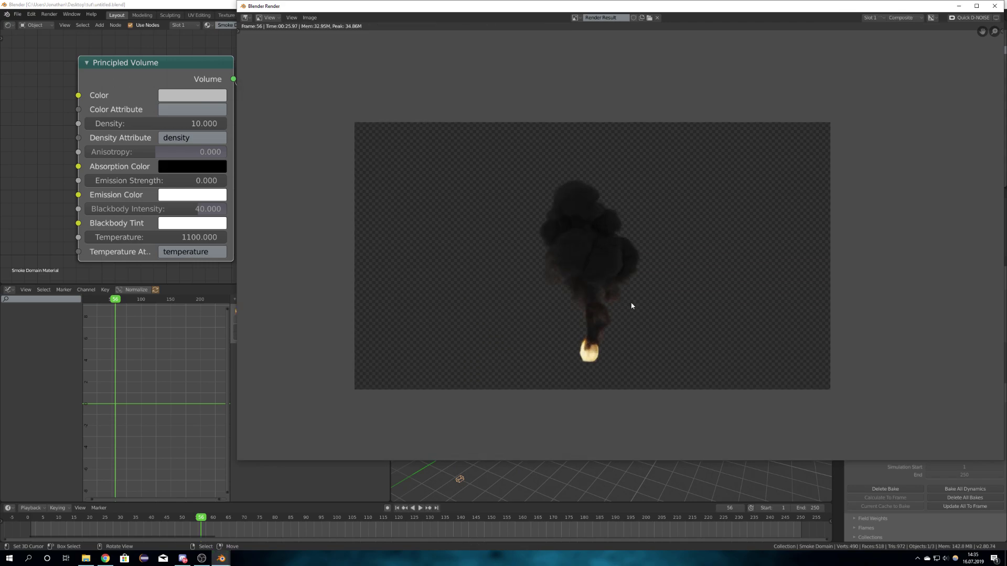
scroll(666, 262, "down", 2)
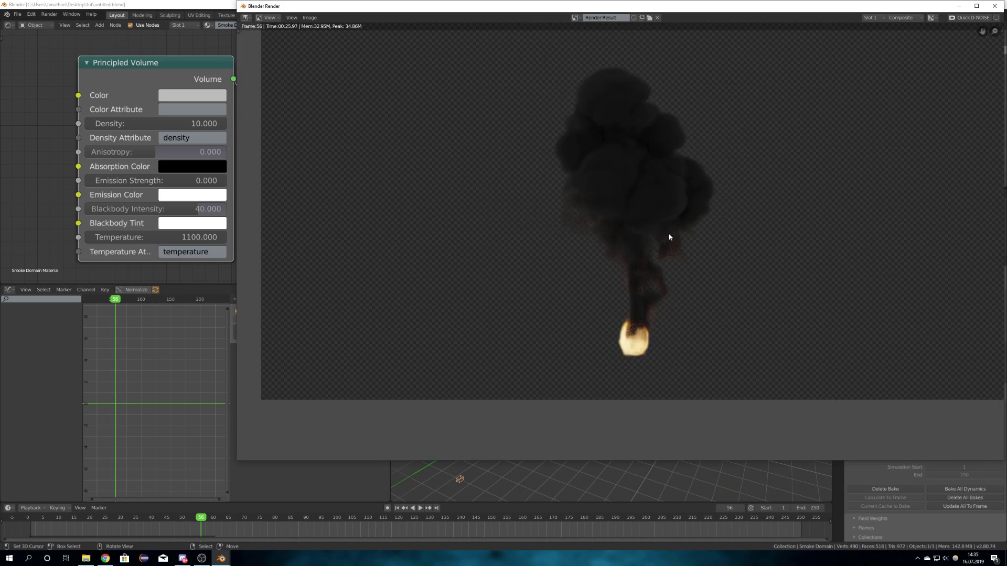
scroll(603, 259, "up", 6)
scroll(602, 261, "down", 6)
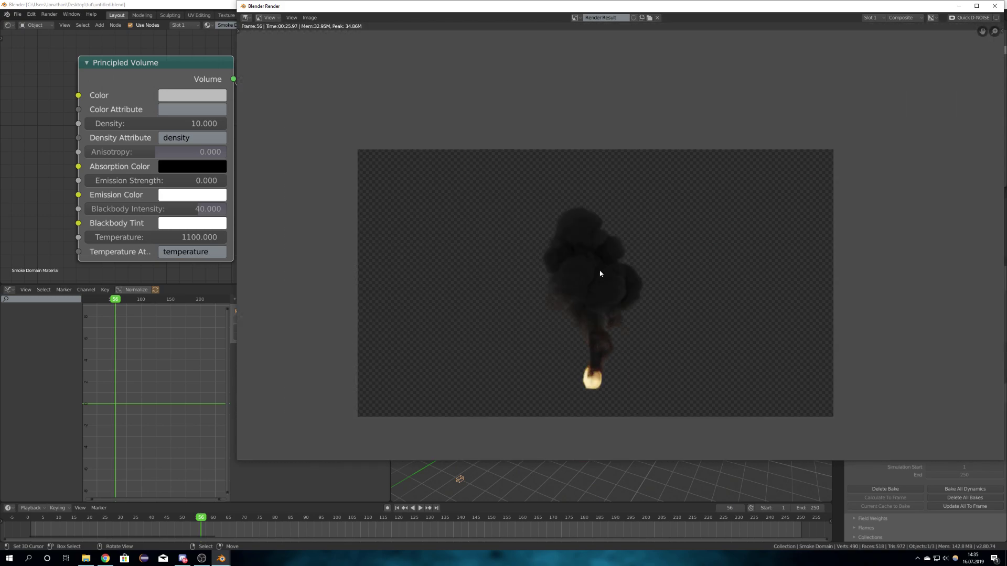
scroll(675, 322, "down", 1)
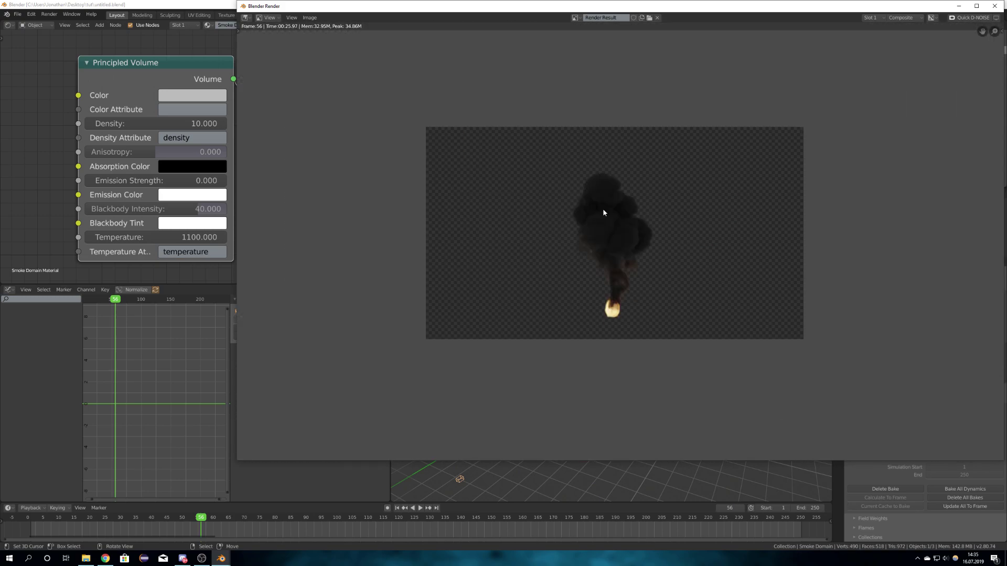
- Reposition the render window over the middle of the workspace and recentre the rendered image in it
left_click_drag(629, 14, 626, 88)
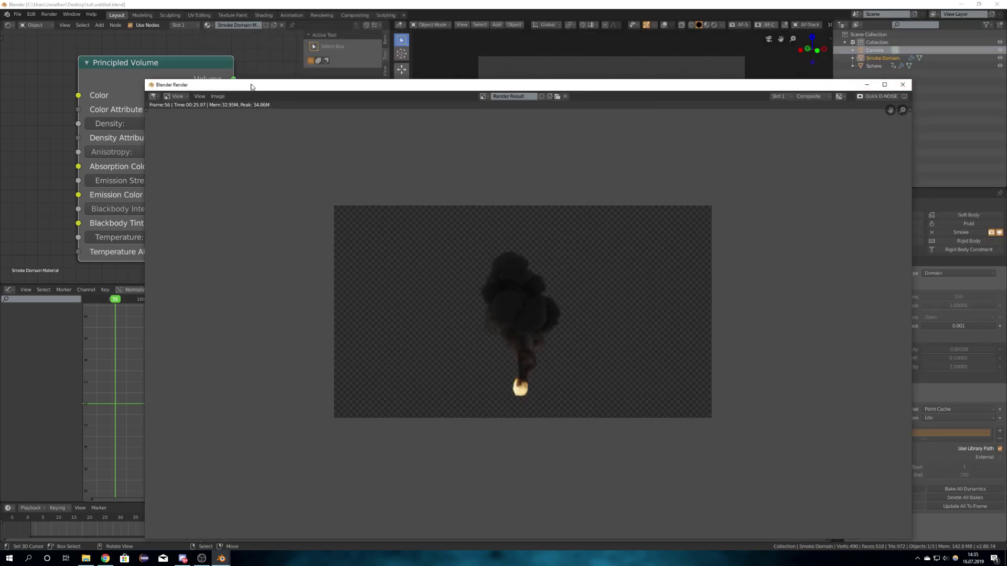
left_click_drag(253, 87, 262, 43)
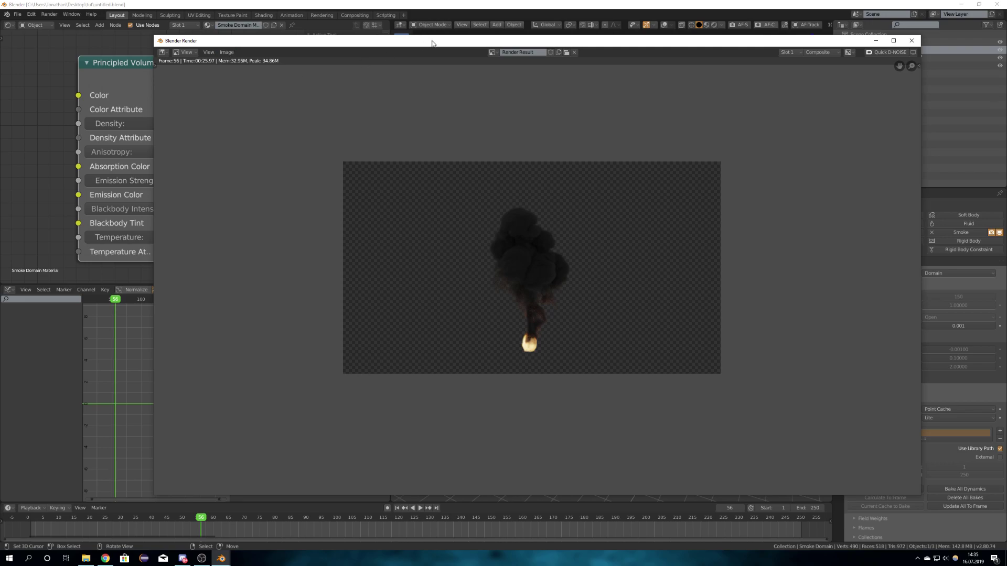
left_click_drag(435, 41, 417, 41)
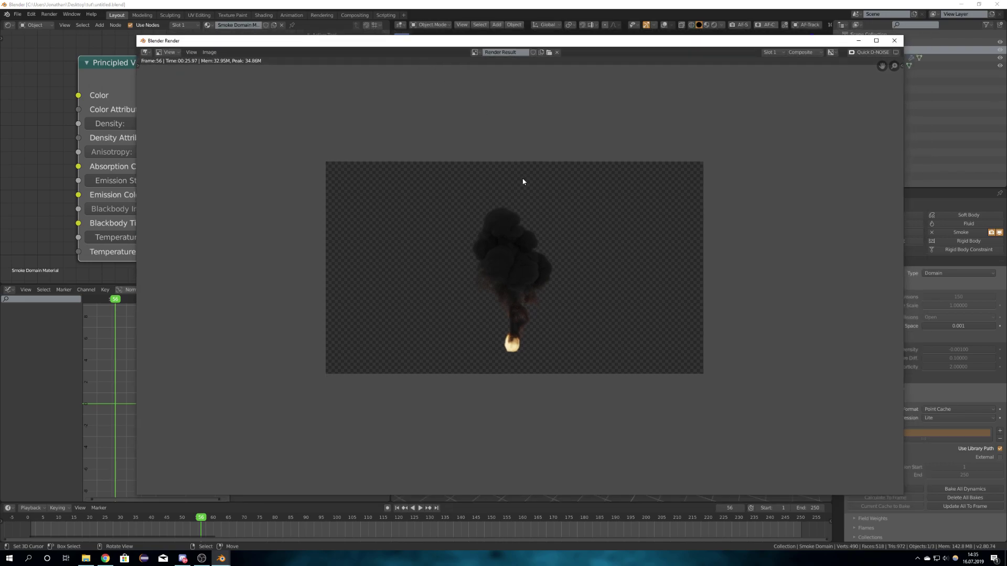
middle_click_drag(512, 234, 538, 222)
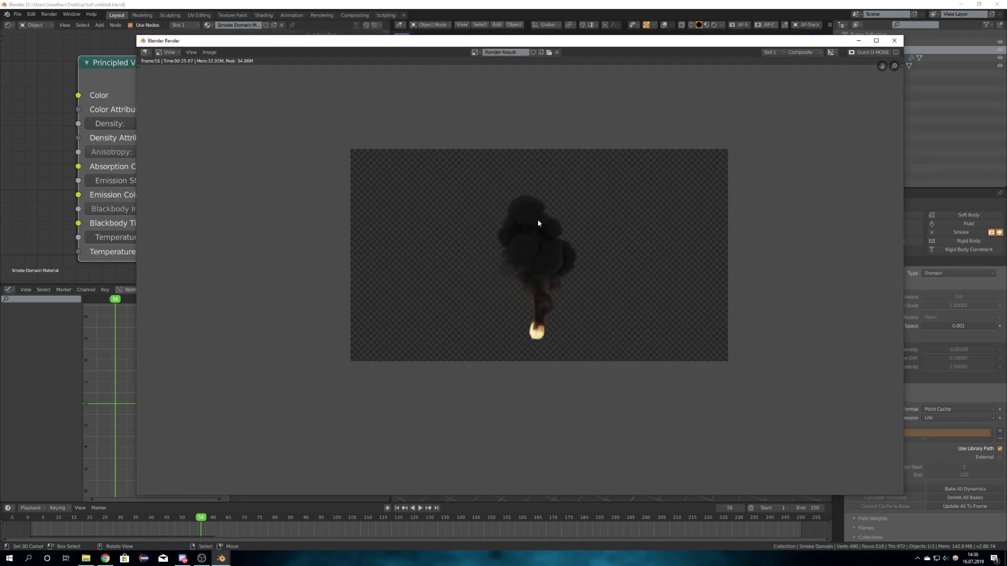